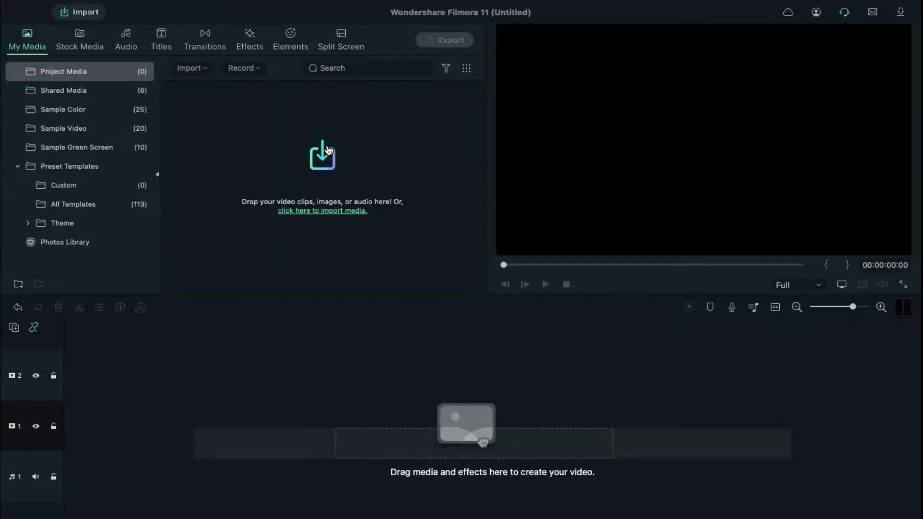
# - Import the numbered intro clips 01 through 09, including 05 Spark explosion
pyautogui.click(321, 151)
pyautogui.moveTo(320, 218)
pyautogui.mouseDown()
pyautogui.moveTo(418, 302)
pyautogui.moveTo(620, 324)
pyautogui.mouseUp()
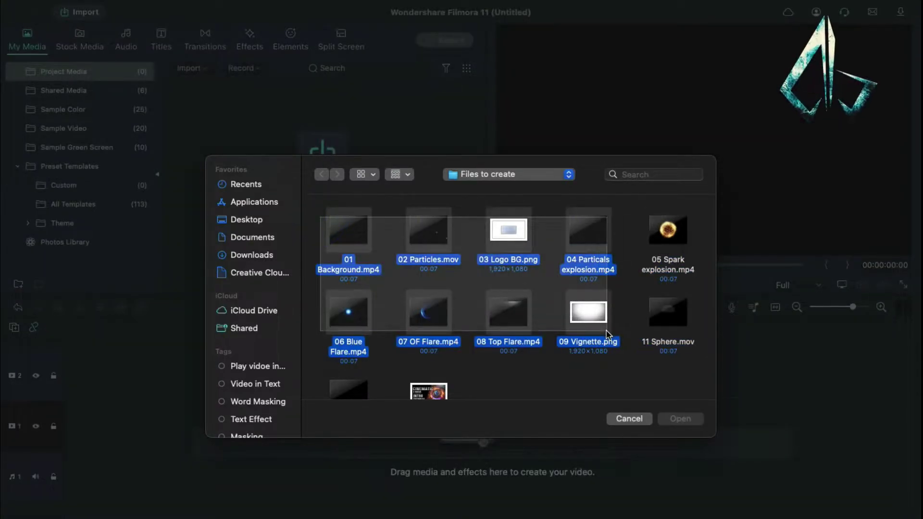
pyautogui.keyDown('super'); pyautogui.click(668, 238); pyautogui.keyUp('super')
pyautogui.click(680, 418)
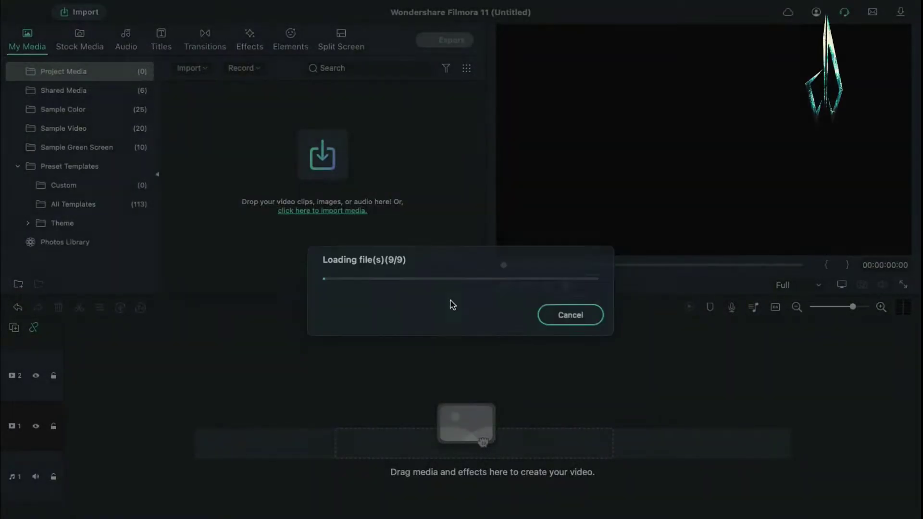
# - Stack 01 Background, 02 Particles and 03 Logo BG on video tracks 1, 2 and 3
pyautogui.moveTo(305, 108); pyautogui.dragTo(66, 428)
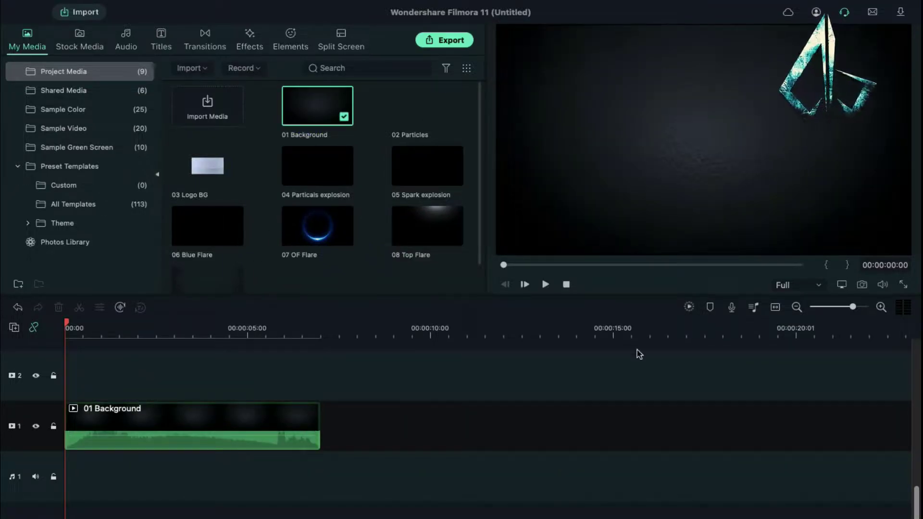
pyautogui.moveTo(855, 308); pyautogui.dragTo(856, 308)
pyautogui.scroll(1, 401, 443)
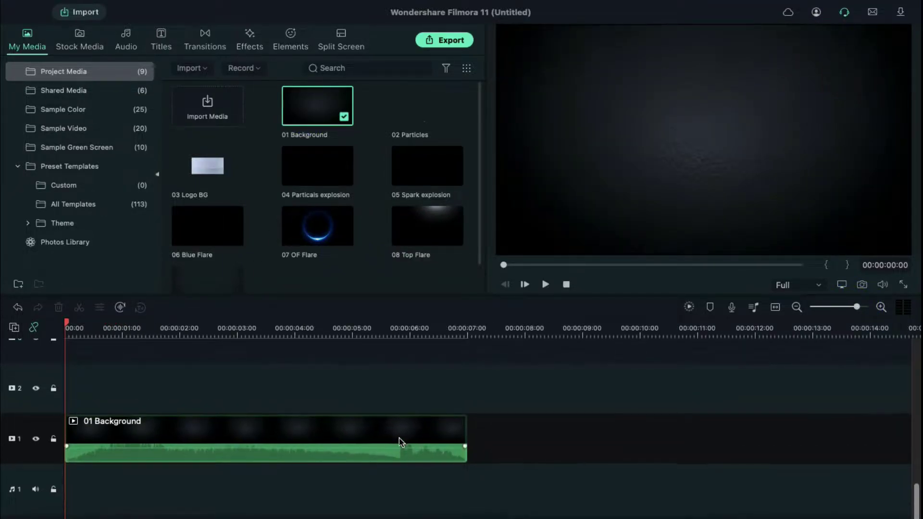
pyautogui.moveTo(180, 335); pyautogui.dragTo(64, 381)
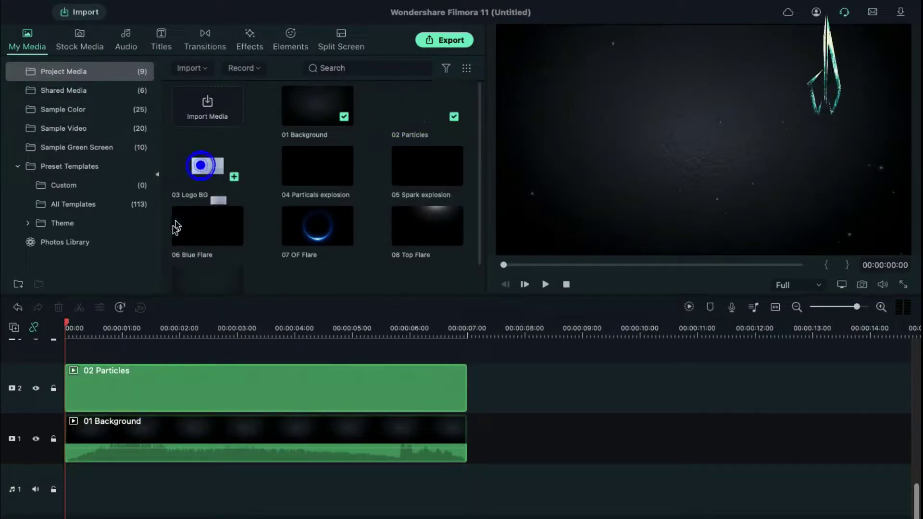
pyautogui.moveTo(175, 227); pyautogui.dragTo(128, 365)
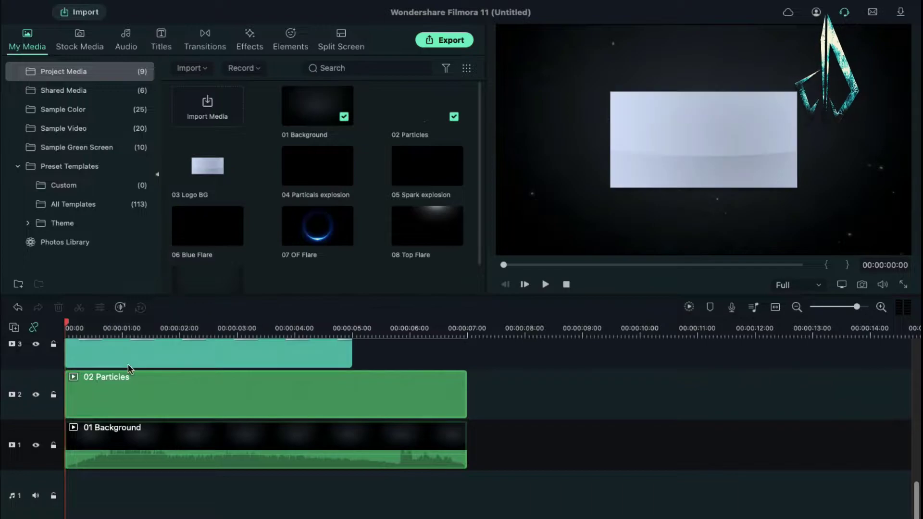
# - Apply the spider mask to Logo BG at 40% horizontal and 40% vertical size
pyautogui.doubleClick(128, 365)
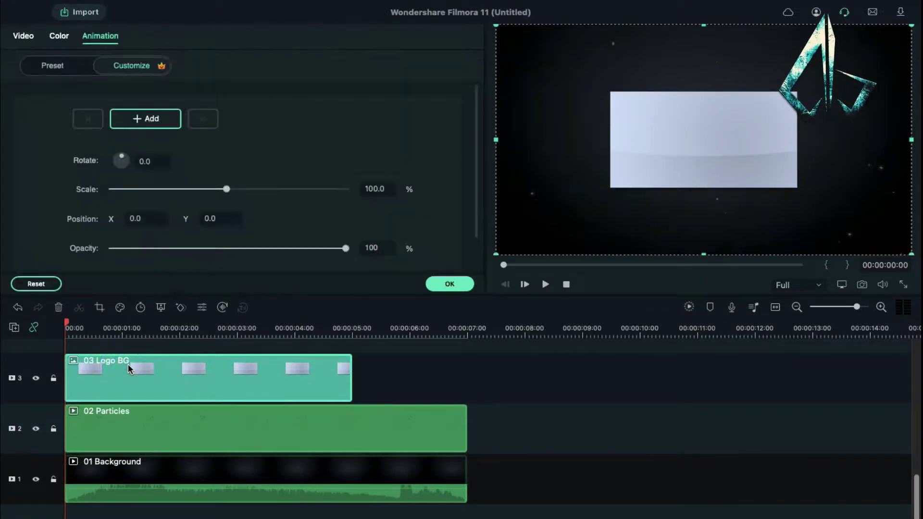
pyautogui.click(23, 36)
pyautogui.click(112, 61)
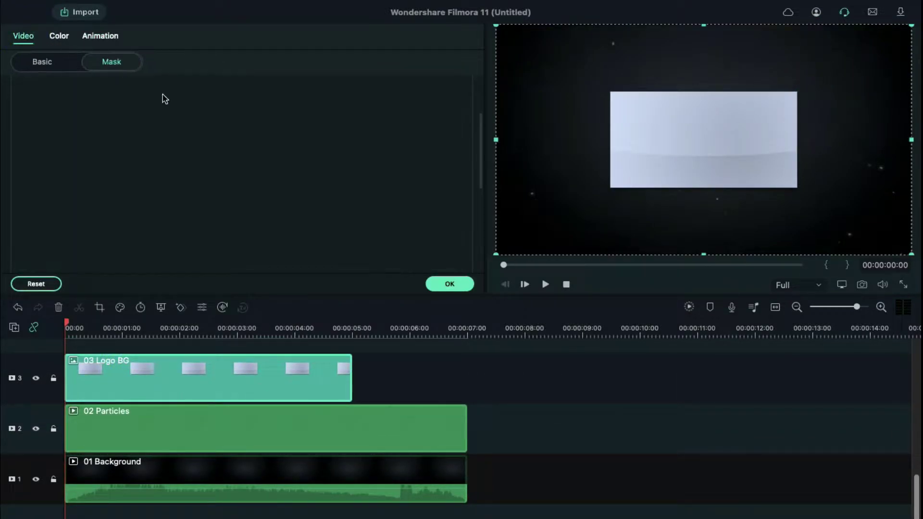
pyautogui.click(435, 140)
pyautogui.scroll(-3, 326, 229)
pyautogui.click(329, 221)
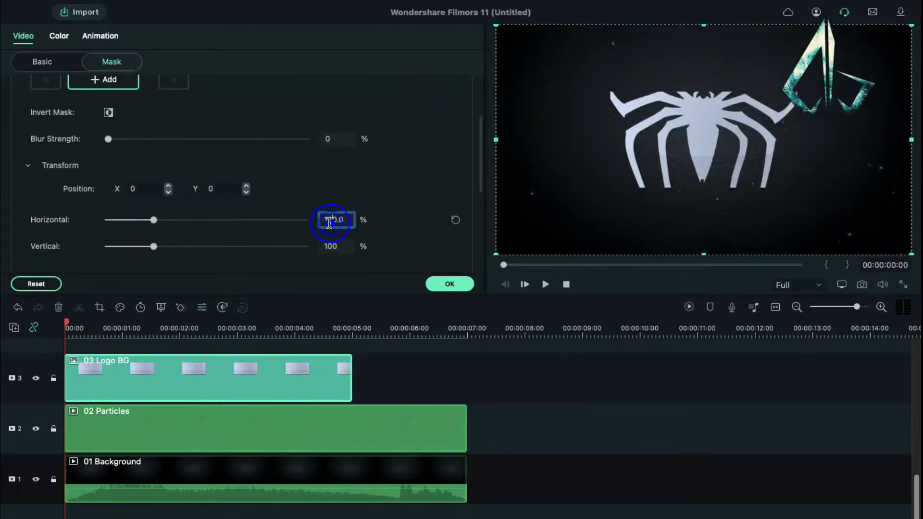
pyautogui.click(348, 245)
pyautogui.write('40')
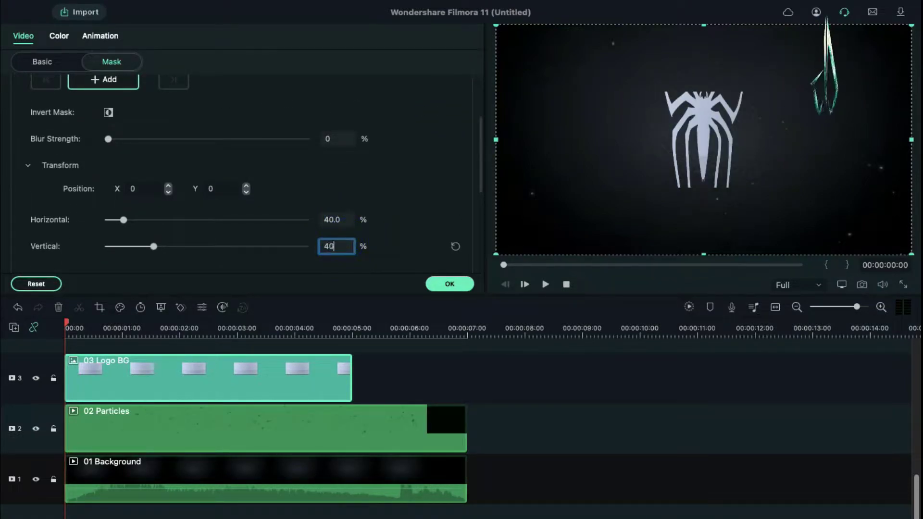
pyautogui.press('Return')
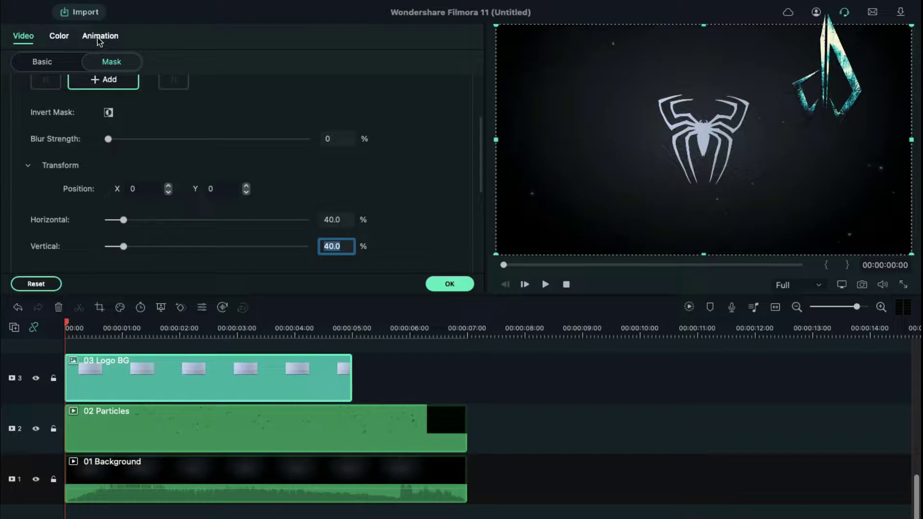
# - Keyframe Logo BG at opacity 0 at start, 100 at one second, scale 110 at four seconds
pyautogui.click(99, 39)
pyautogui.moveTo(65, 319); pyautogui.dragTo(78, 321)
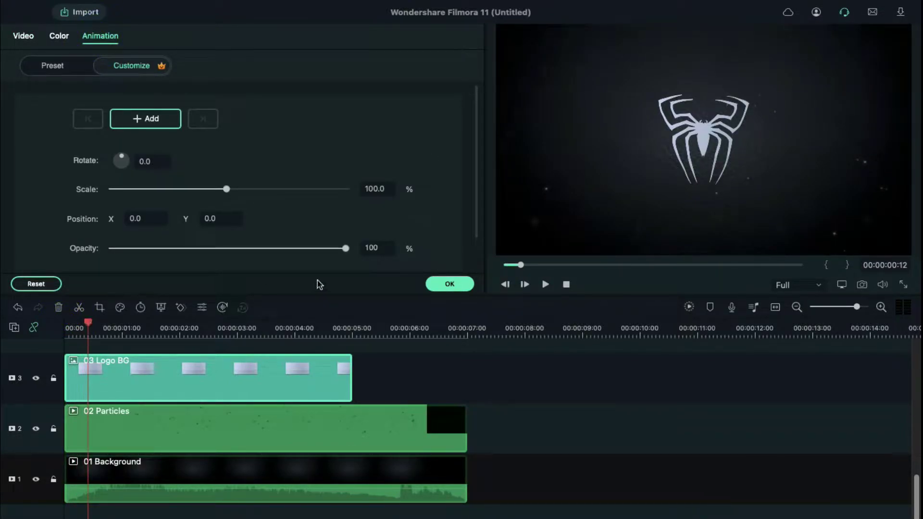
pyautogui.moveTo(344, 248); pyautogui.dragTo(114, 250)
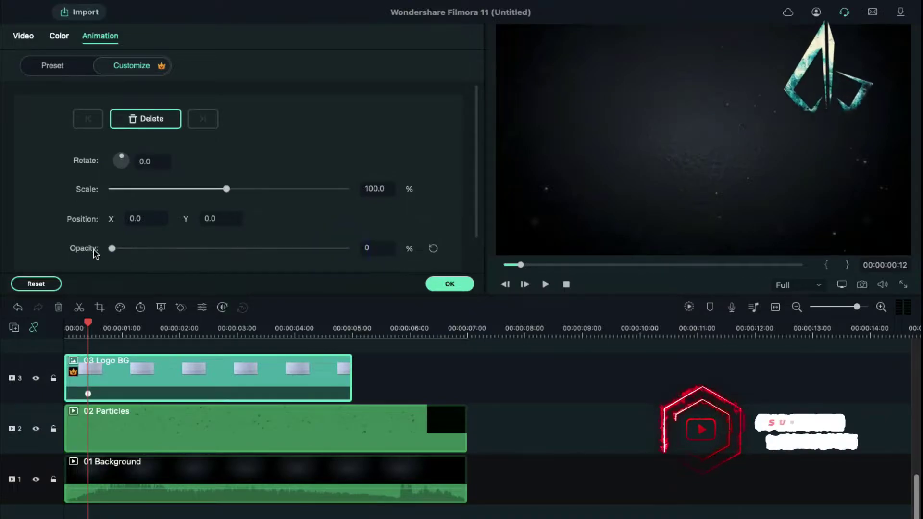
pyautogui.moveTo(101, 326); pyautogui.dragTo(121, 327)
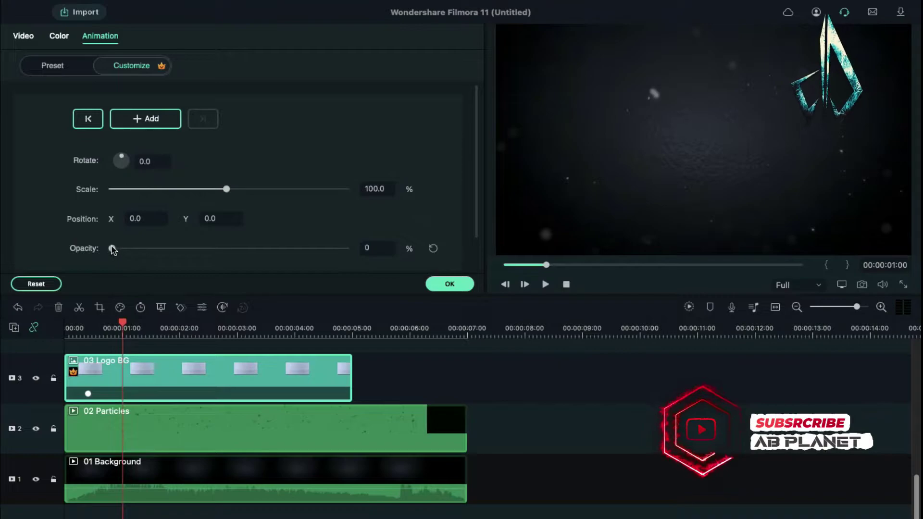
pyautogui.moveTo(112, 250); pyautogui.dragTo(384, 263)
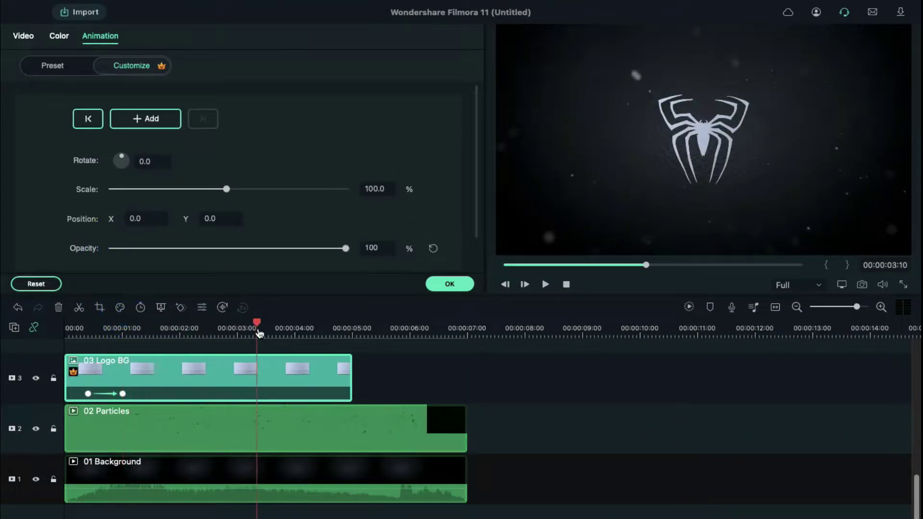
pyautogui.moveTo(258, 333); pyautogui.dragTo(293, 339)
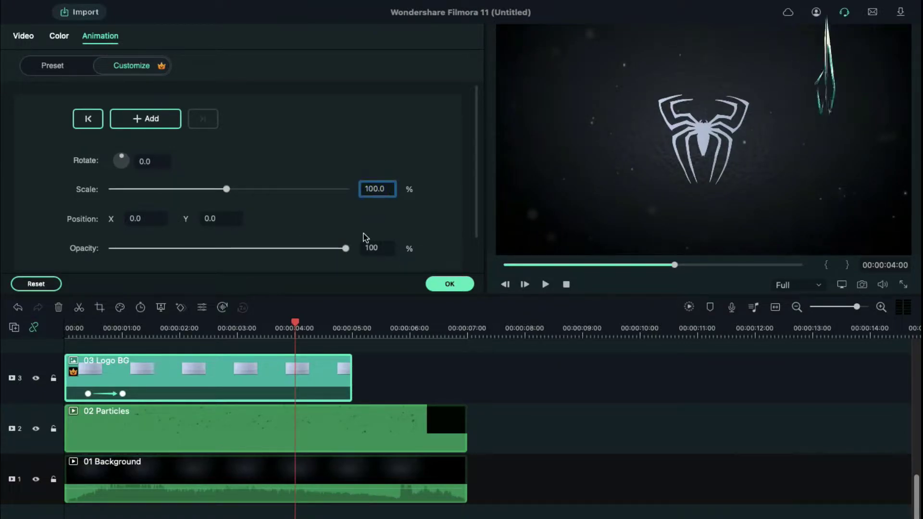
pyautogui.write('110')
pyautogui.press('Return')
# - Add the spider logo PNG to the timeline, scaled down to about 44%
pyautogui.click(433, 283)
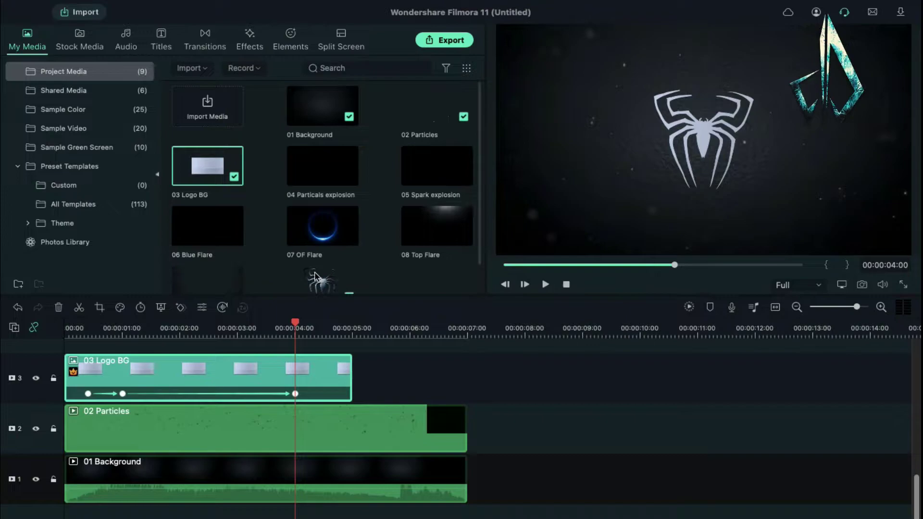
pyautogui.scroll(1, 316, 371)
pyautogui.moveTo(321, 317); pyautogui.dragTo(317, 354)
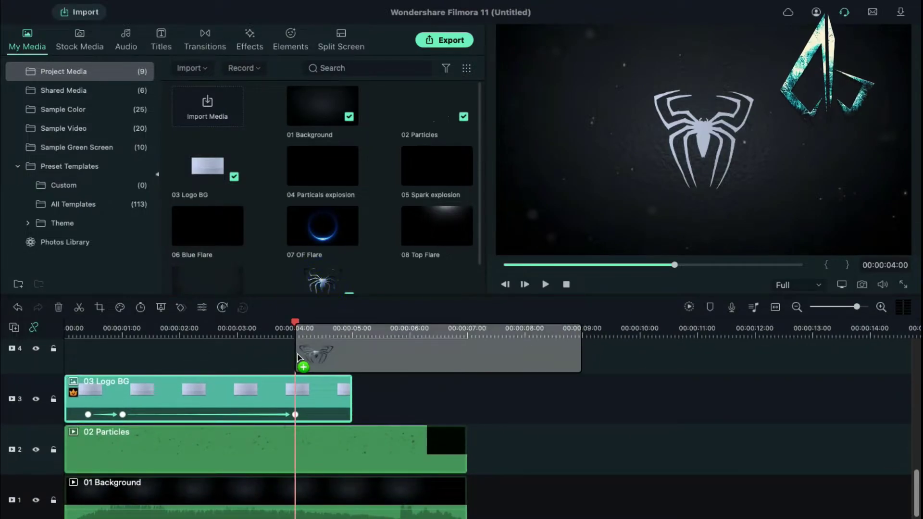
pyautogui.doubleClick(310, 354)
pyautogui.click(22, 36)
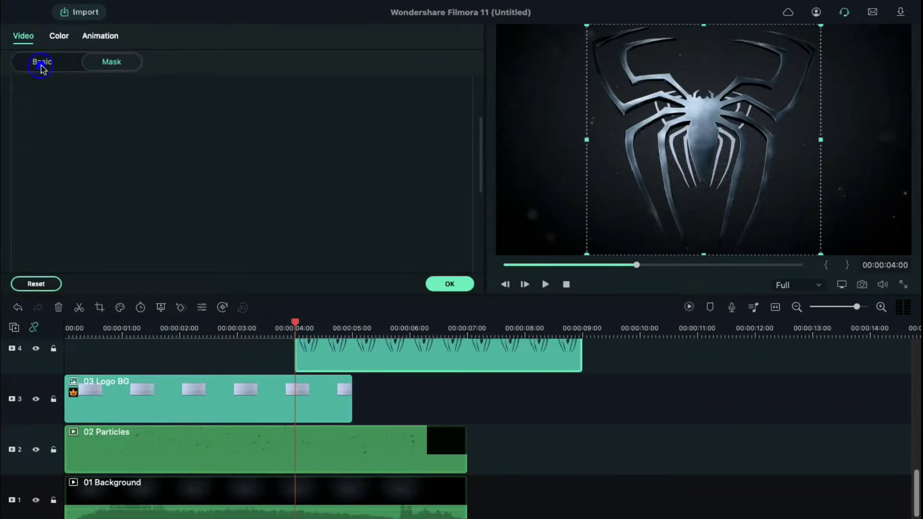
pyautogui.moveTo(242, 159); pyautogui.dragTo(162, 160)
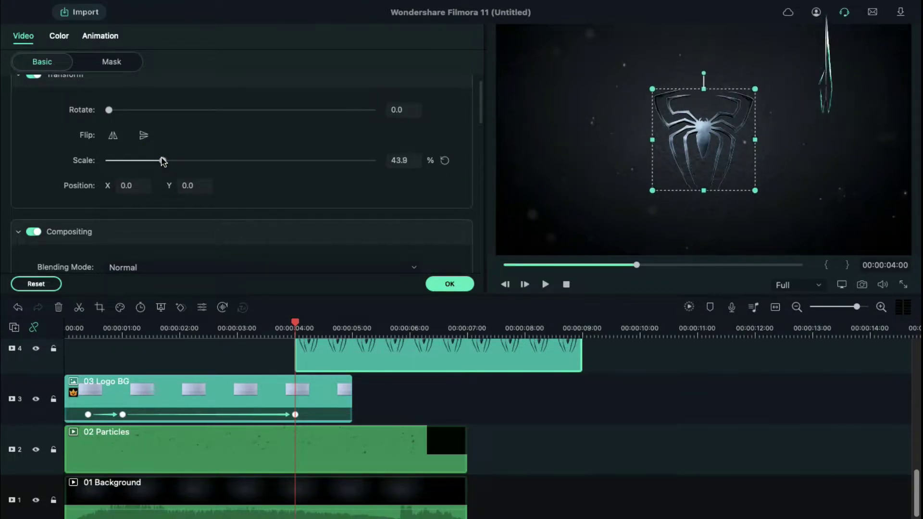
pyautogui.click(449, 285)
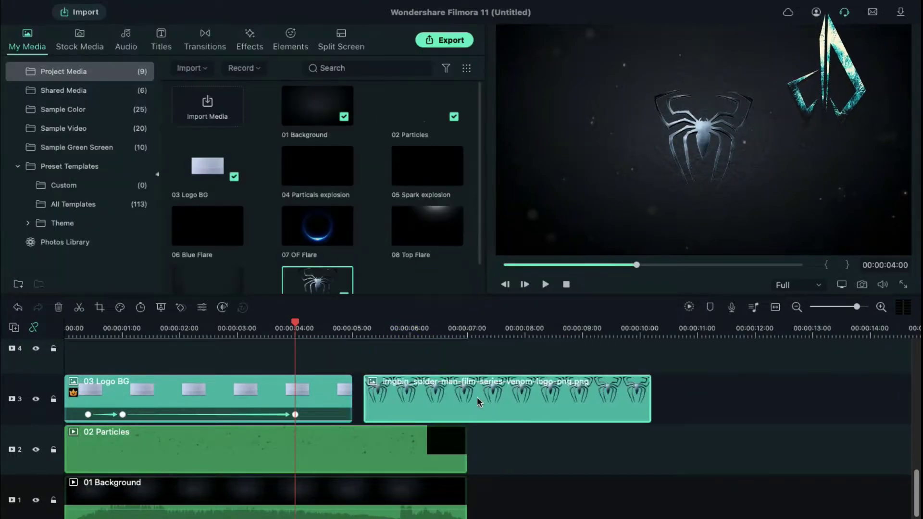
# - Move the trimmed spider PNG after Logo BG on track 3, joined by a Dissolve
pyautogui.moveTo(406, 355); pyautogui.dragTo(462, 396)
pyautogui.moveTo(644, 397)
pyautogui.mouseDown()
pyautogui.moveTo(458, 394)
pyautogui.moveTo(467, 393)
pyautogui.mouseUp()
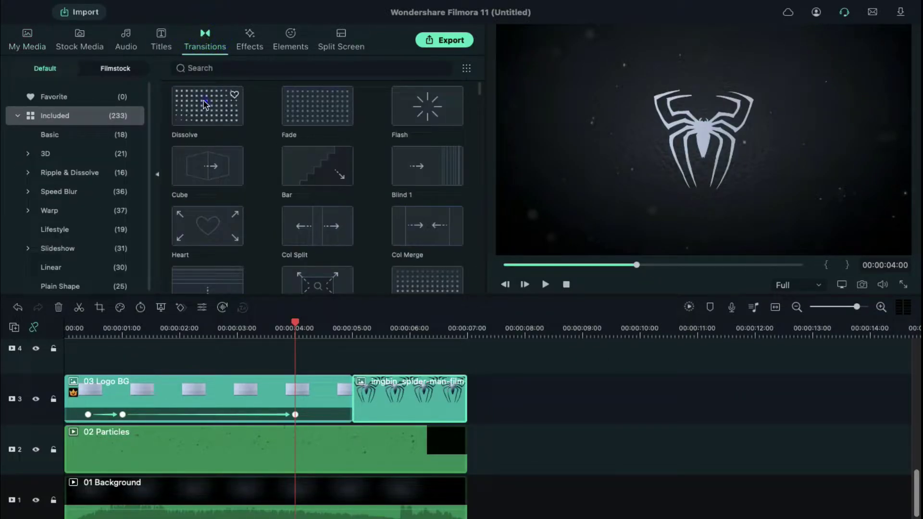
pyautogui.moveTo(205, 105); pyautogui.dragTo(352, 399)
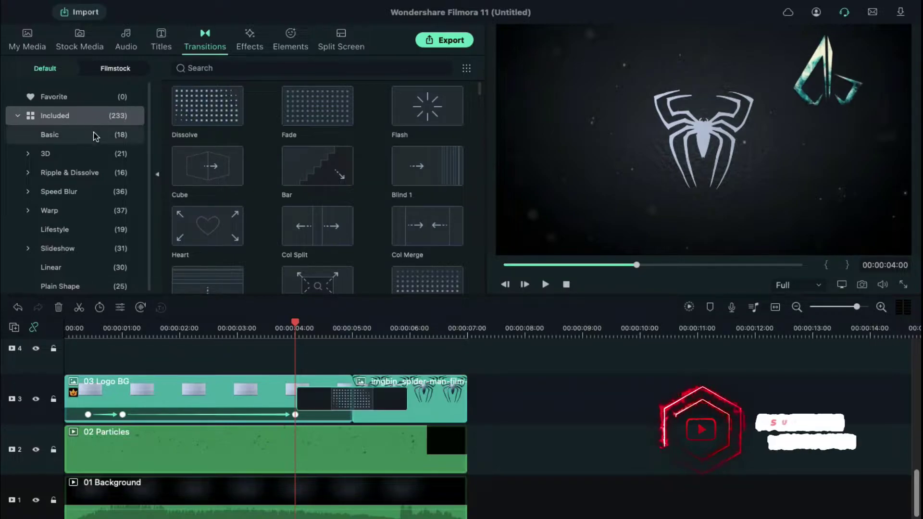
pyautogui.click(26, 39)
pyautogui.scroll(1, 253, 398)
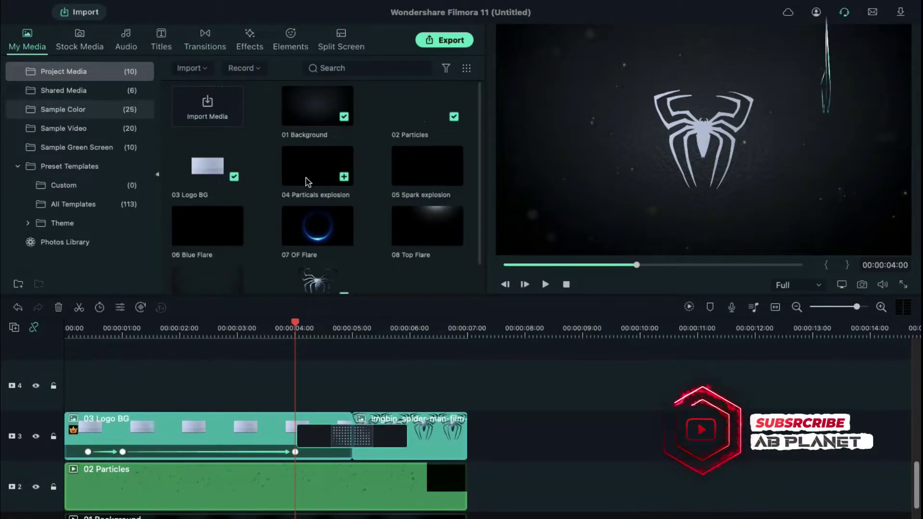
# - Place 04 Particals explosion on track 4 and check its advanced colour tuning
pyautogui.moveTo(306, 182); pyautogui.dragTo(112, 379)
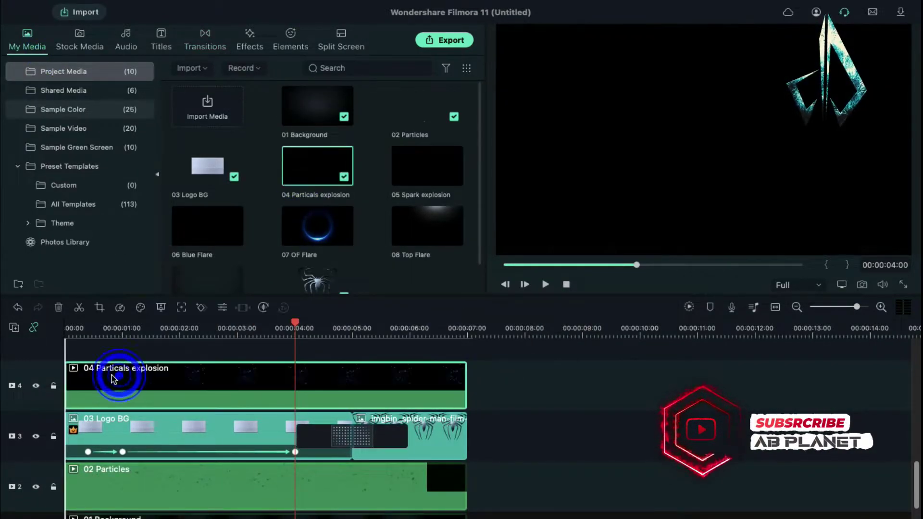
pyautogui.doubleClick(134, 378)
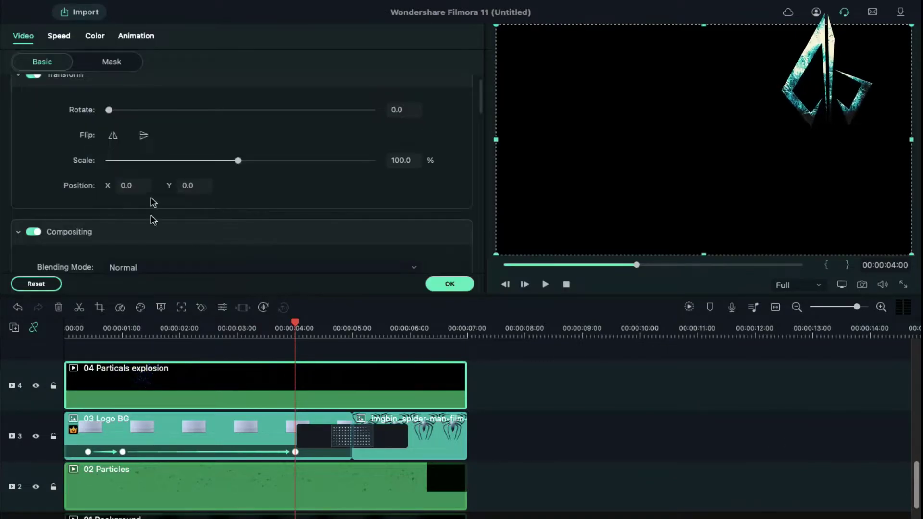
pyautogui.click(97, 38)
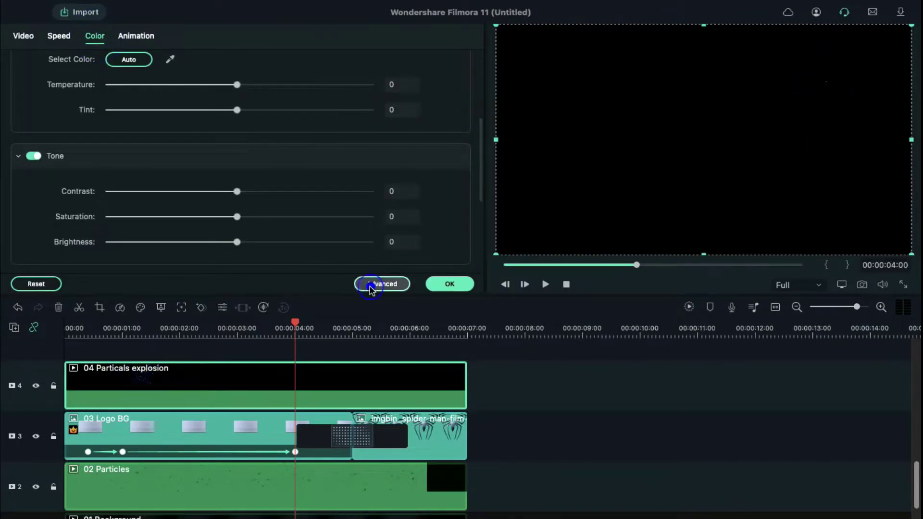
pyautogui.click(370, 286)
pyautogui.scroll(-10, 253, 453)
pyautogui.scroll(-2, 253, 433)
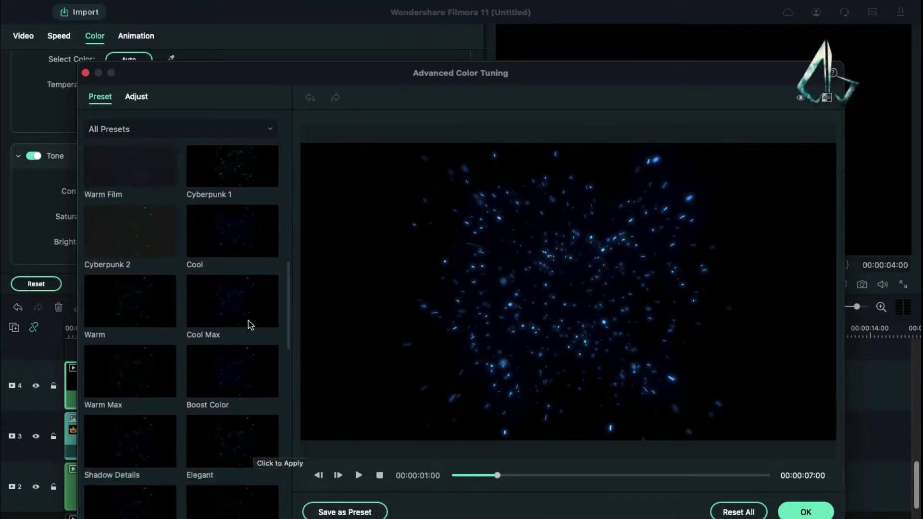
pyautogui.click(805, 512)
# - Set the particle explosion clip's blending mode to Screen after trying Lighten
pyautogui.click(23, 36)
pyautogui.click(253, 266)
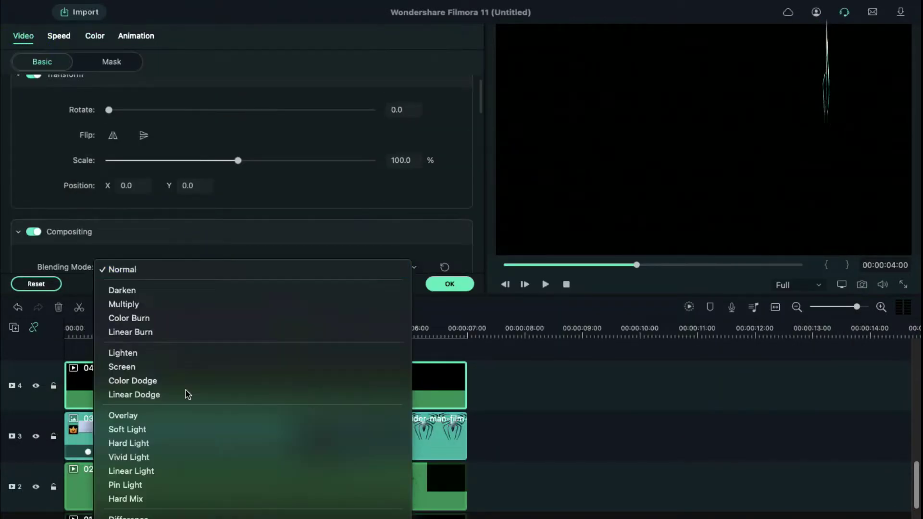
pyautogui.click(183, 353)
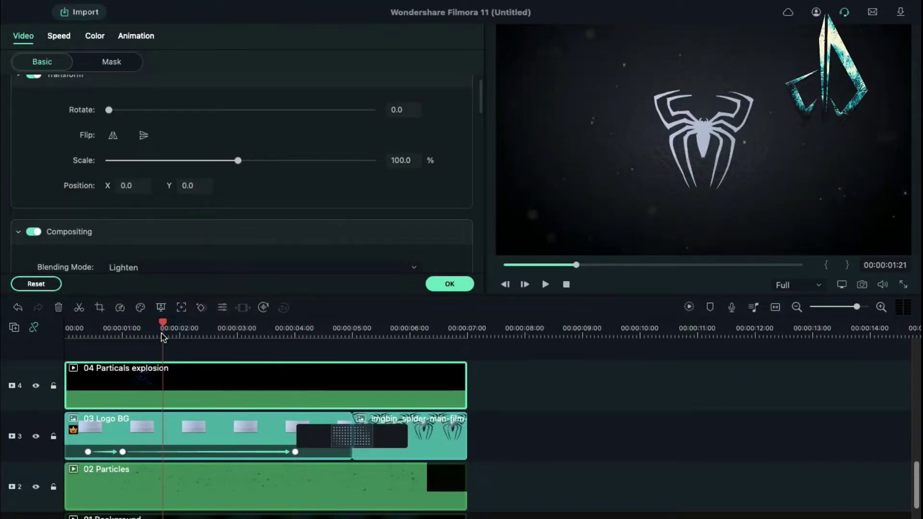
pyautogui.click(404, 268)
pyautogui.click(181, 287)
pyautogui.click(440, 286)
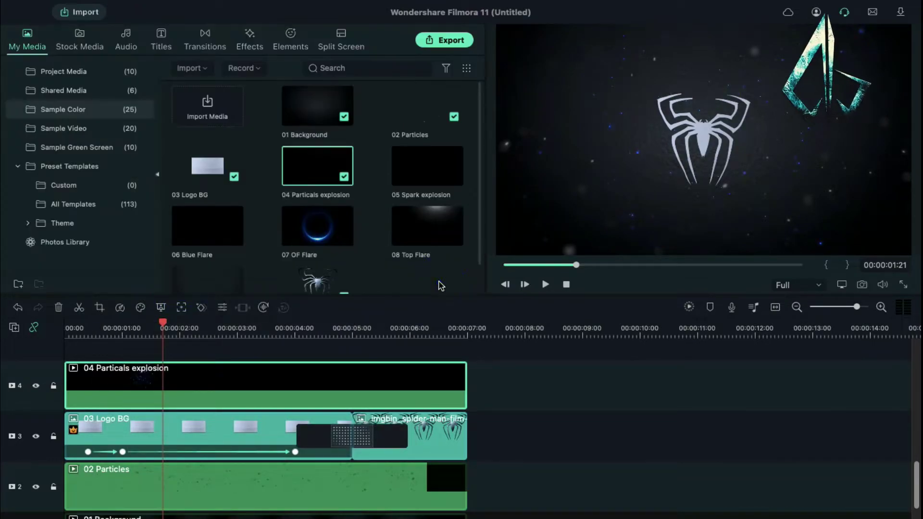
# - Add 05 Spark explosion on track 5, warmed to temperature 42 and tint 5
pyautogui.moveTo(428, 169)
pyautogui.mouseDown()
pyautogui.moveTo(68, 363)
pyautogui.moveTo(123, 365)
pyautogui.mouseUp()
pyautogui.click(173, 358)
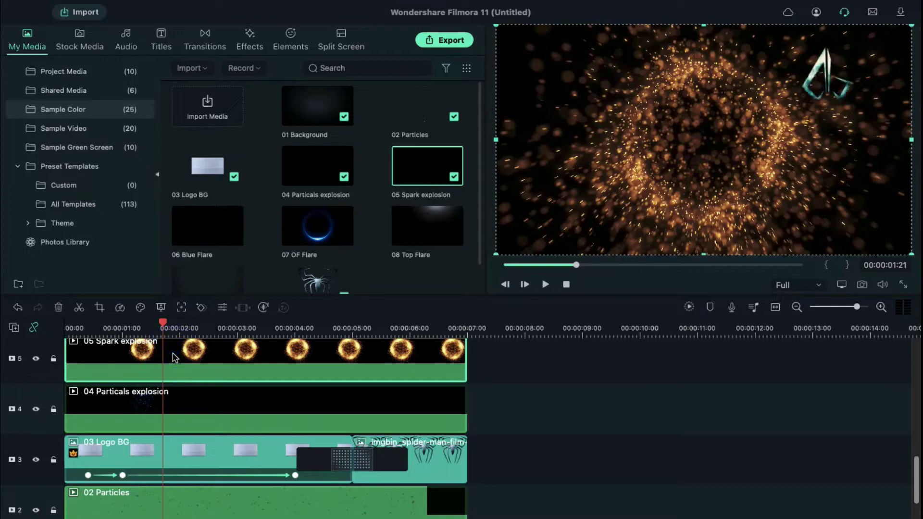
pyautogui.doubleClick(173, 357)
pyautogui.click(89, 39)
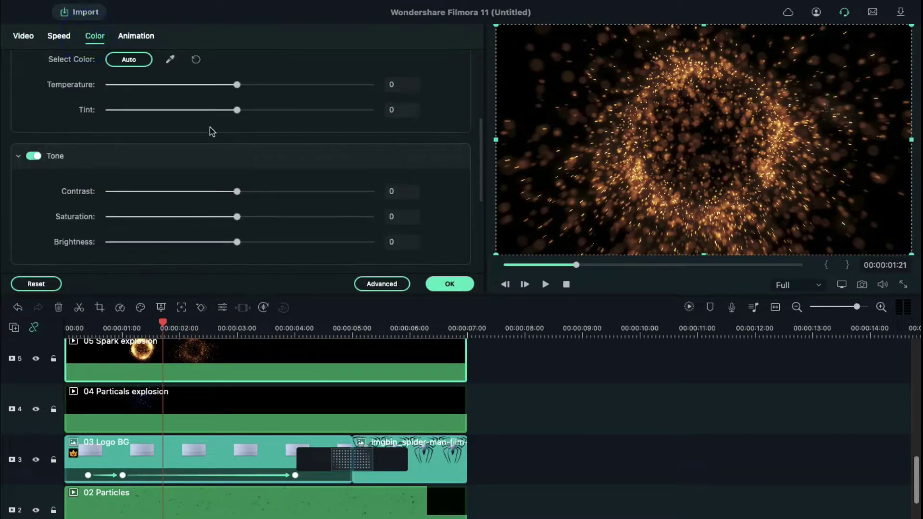
pyautogui.click(373, 284)
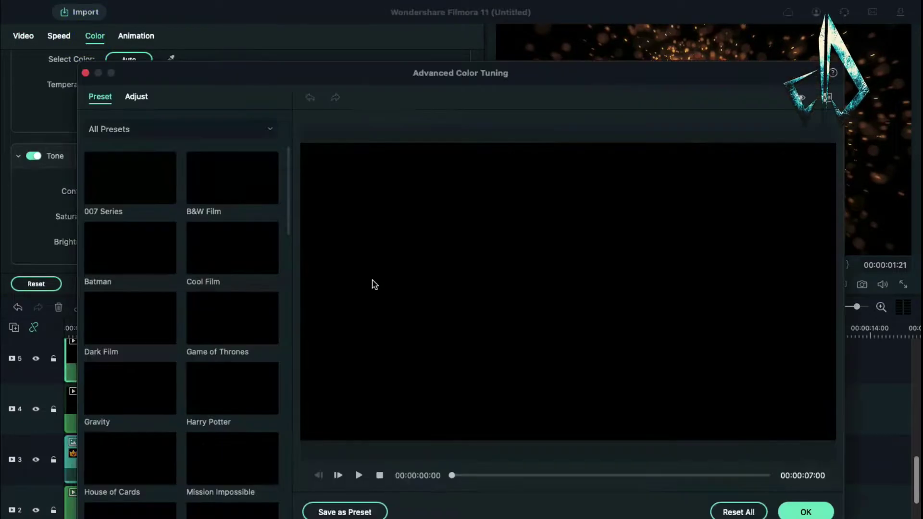
pyautogui.click(805, 513)
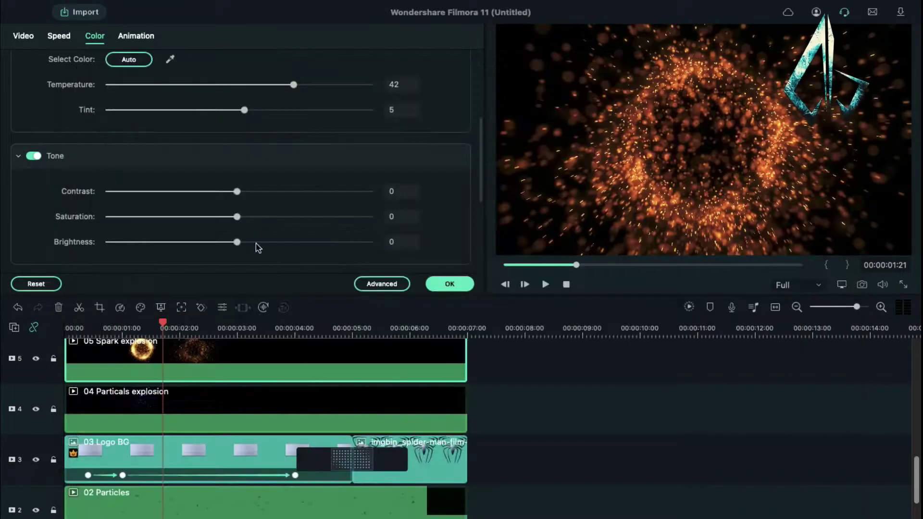
# - Set the Spark explosion clip's blending mode to Lighten
pyautogui.click(29, 38)
pyautogui.click(162, 267)
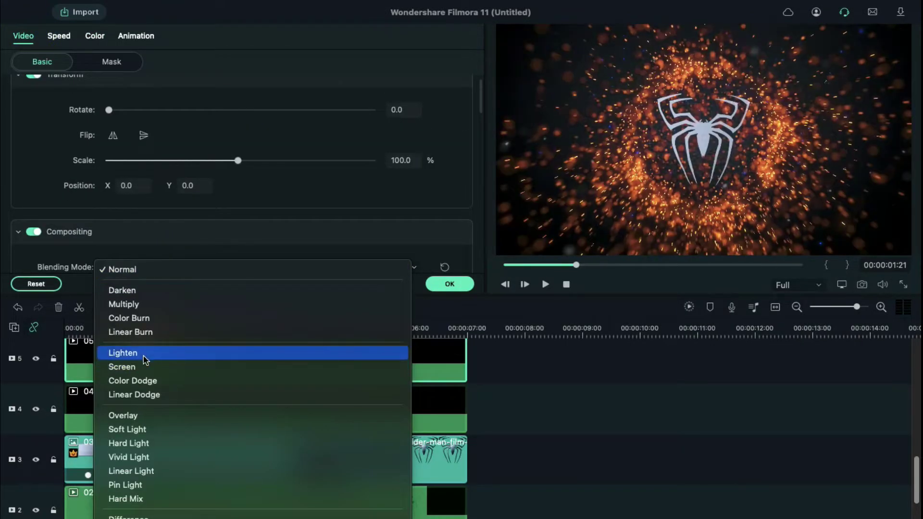
pyautogui.click(144, 357)
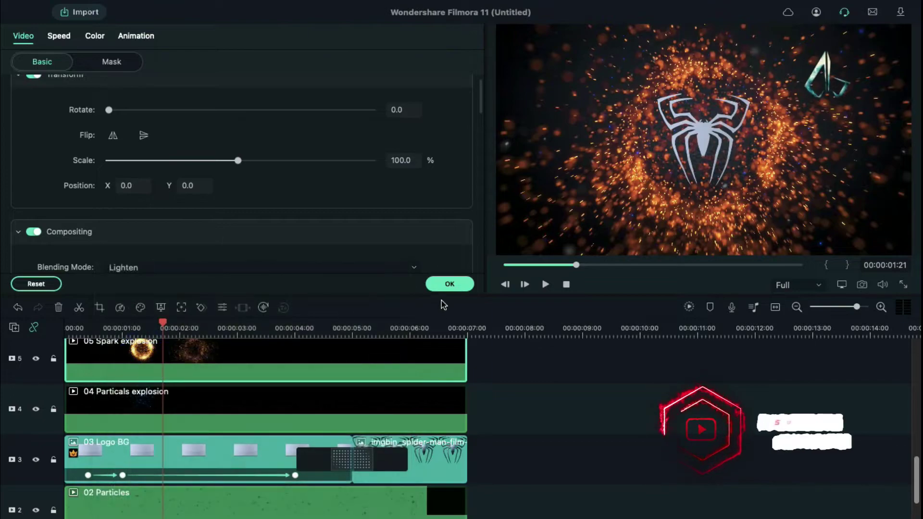
pyautogui.click(449, 284)
# - Place 06 Blue Flare on track 6 with the Boost Color preset
pyautogui.moveTo(231, 239); pyautogui.dragTo(69, 373)
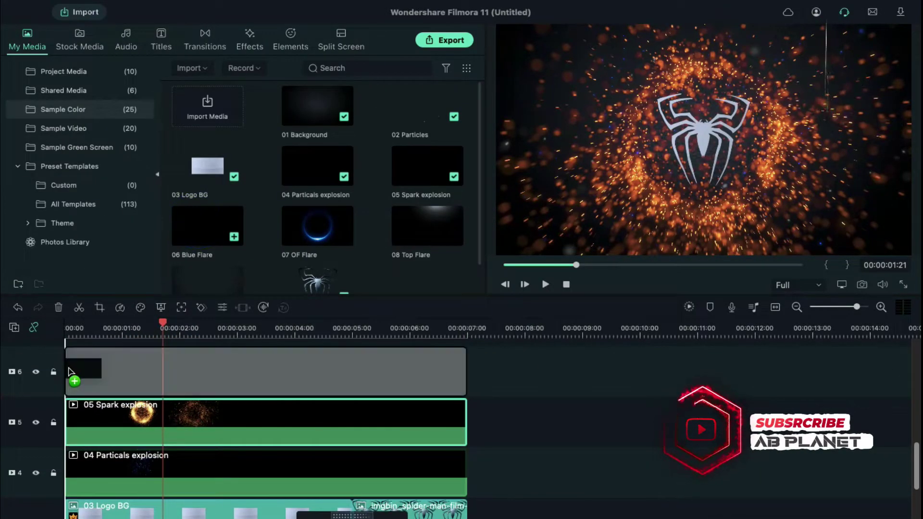
pyautogui.moveTo(207, 376); pyautogui.dragTo(208, 375)
pyautogui.doubleClick(208, 375)
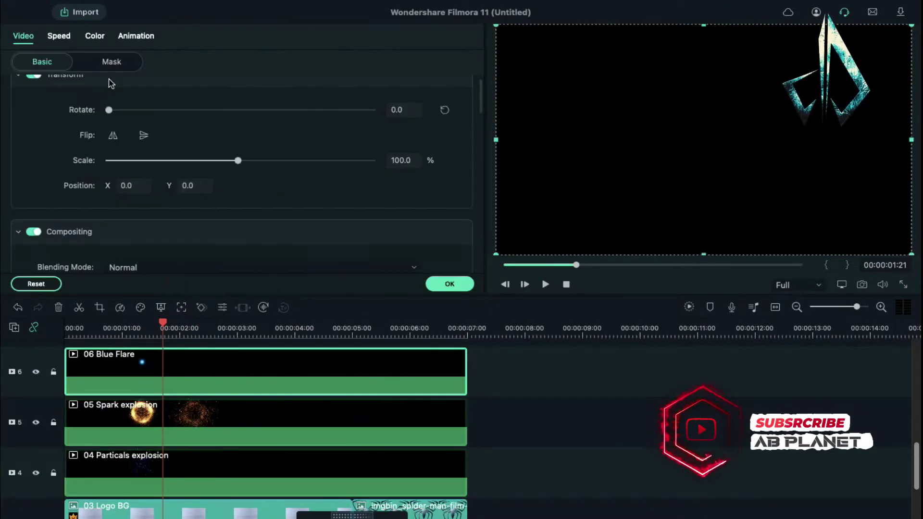
pyautogui.click(361, 282)
pyautogui.scroll(-2, 218, 408)
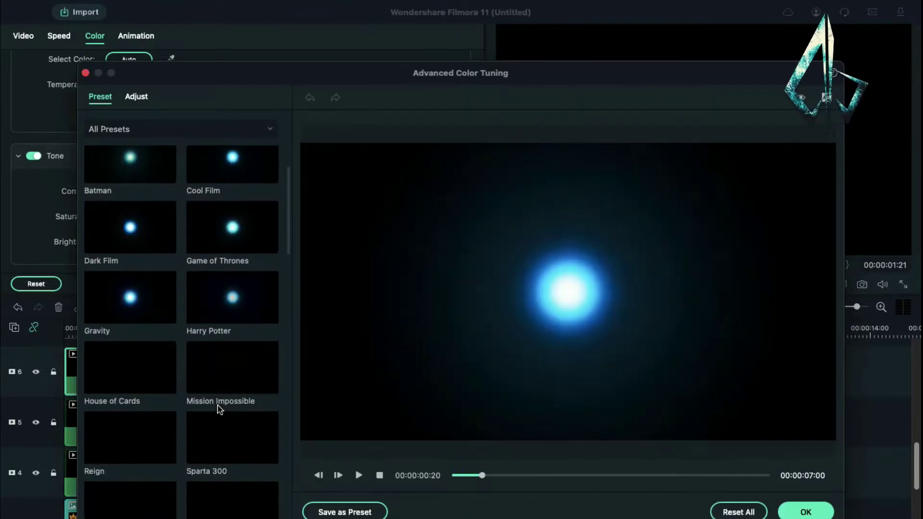
pyautogui.scroll(-5, 218, 408)
pyautogui.scroll(-3, 219, 408)
pyautogui.scroll(-2, 218, 409)
pyautogui.click(239, 212)
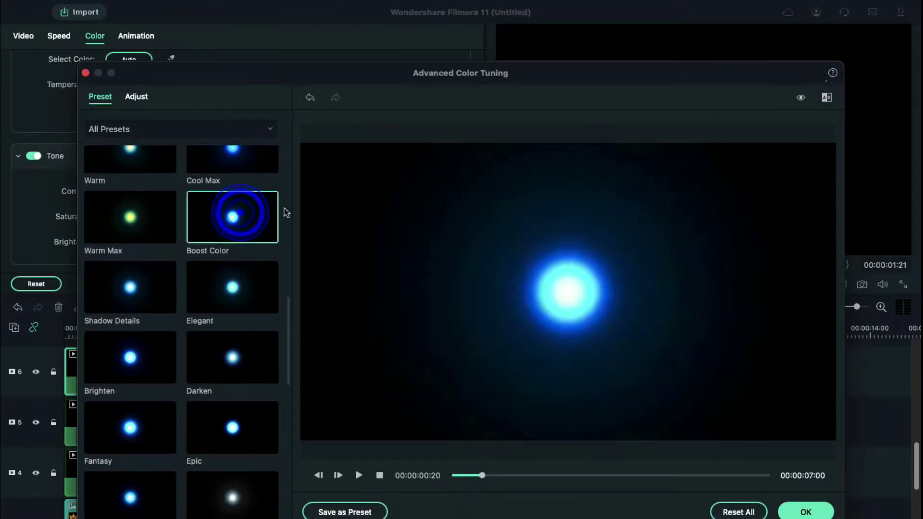
pyautogui.click(141, 379)
pyautogui.click(786, 514)
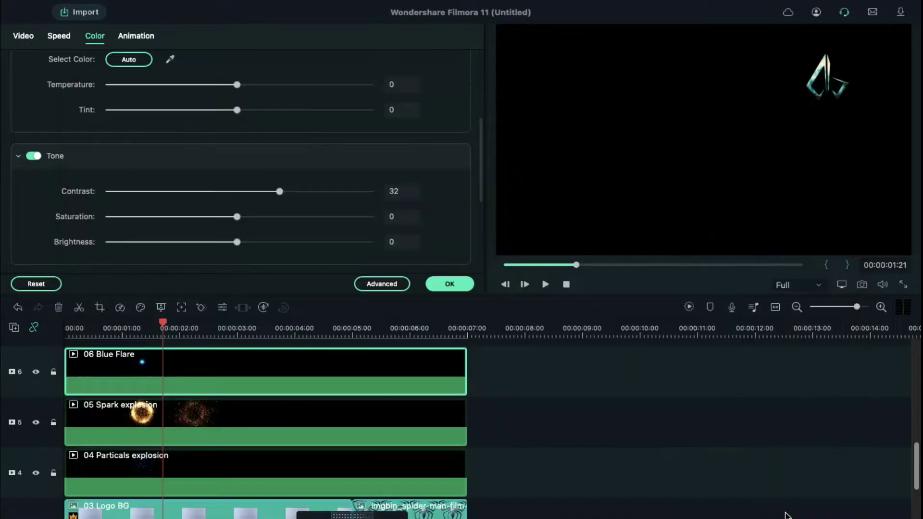
# - Set the Blue Flare's blending mode to Screen
pyautogui.click(23, 36)
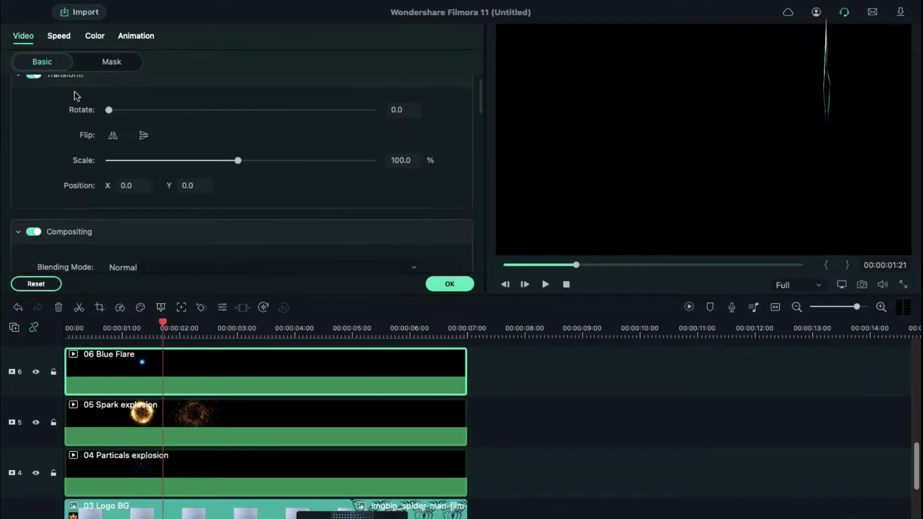
pyautogui.click(173, 267)
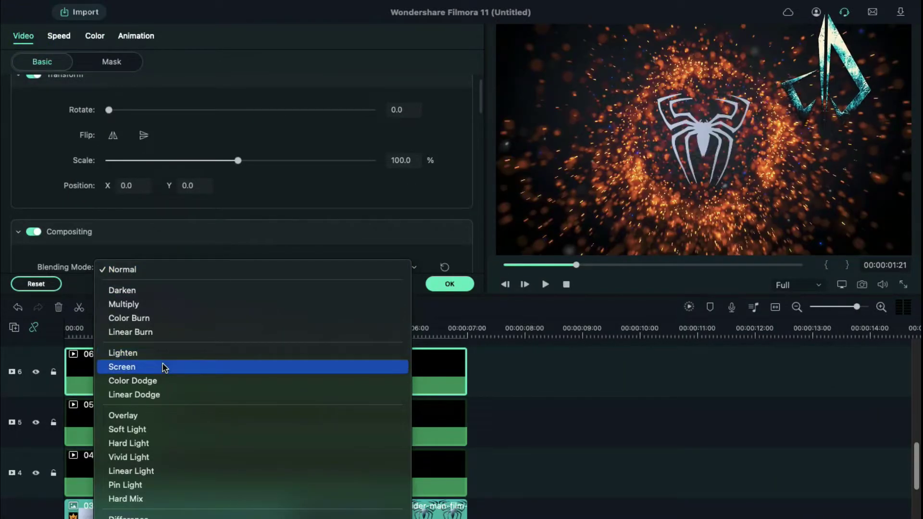
pyautogui.click(163, 368)
pyautogui.click(441, 287)
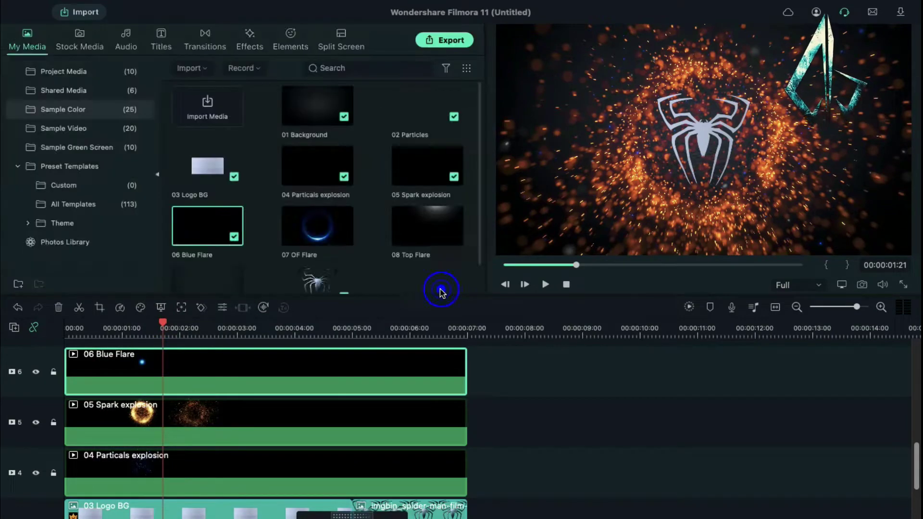
pyautogui.scroll(1, 376, 390)
# - Place 07 OF Flare on track 7, trimmed to start just after the beginning
pyautogui.moveTo(315, 241); pyautogui.dragTo(80, 350)
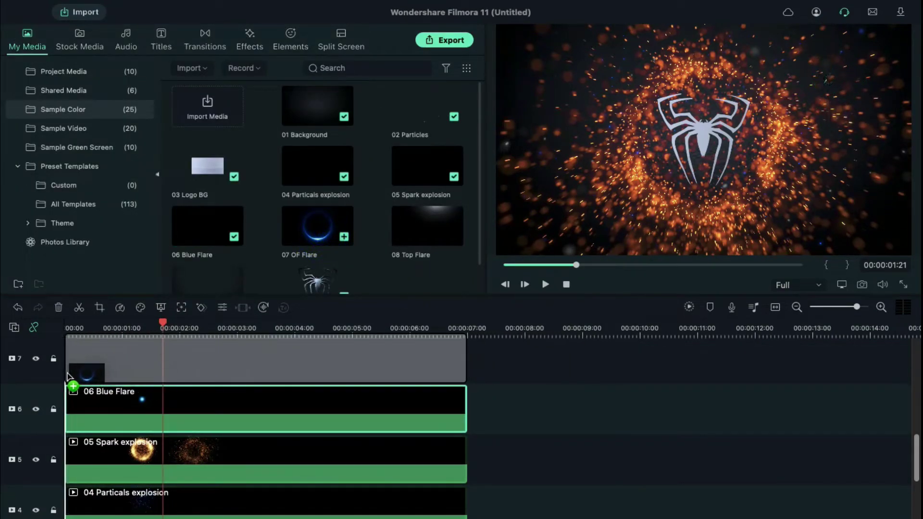
pyautogui.click(81, 329)
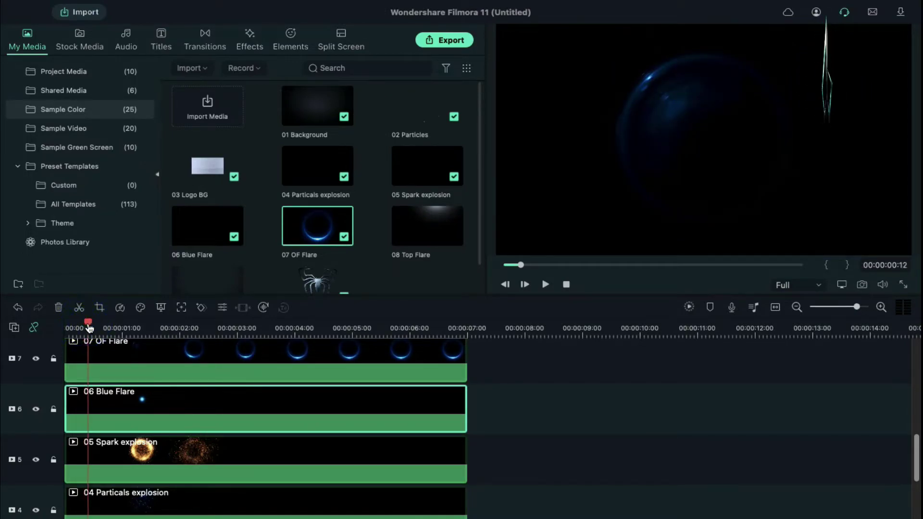
pyautogui.moveTo(70, 347); pyautogui.dragTo(88, 349)
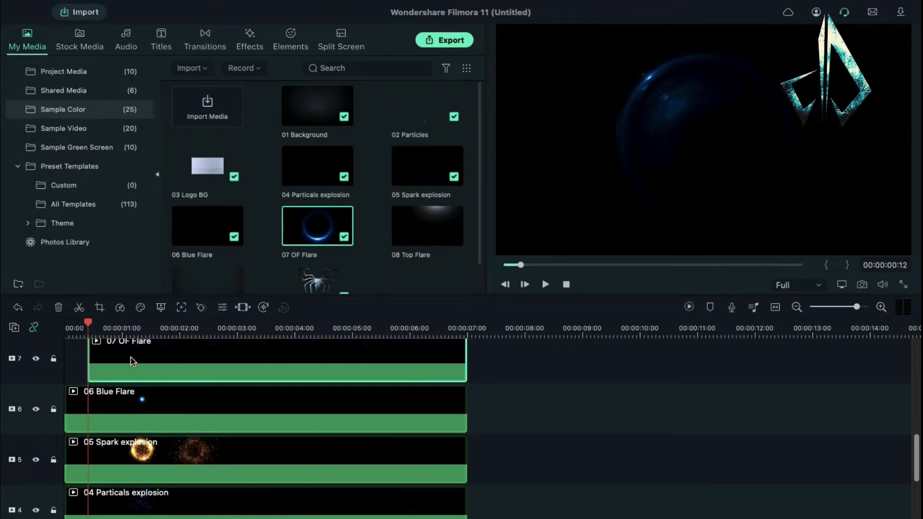
# - Apply the Boost Color preset to the OF Flare
pyautogui.doubleClick(131, 361)
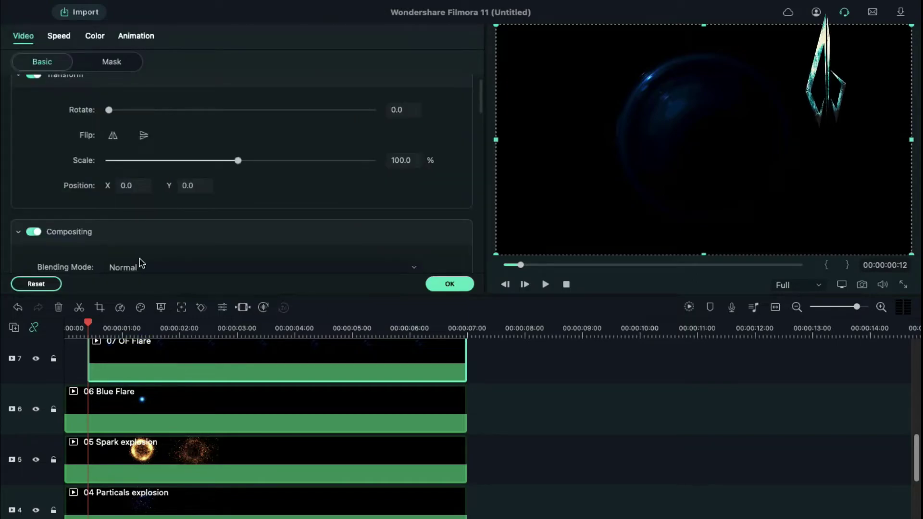
pyautogui.click(93, 37)
pyautogui.click(375, 289)
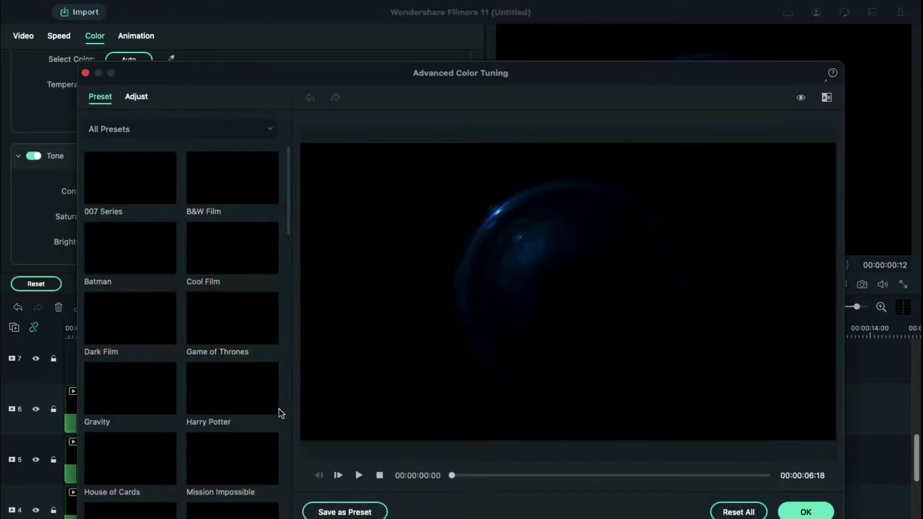
pyautogui.scroll(-5, 231, 418)
pyautogui.scroll(-5, 230, 421)
pyautogui.click(231, 343)
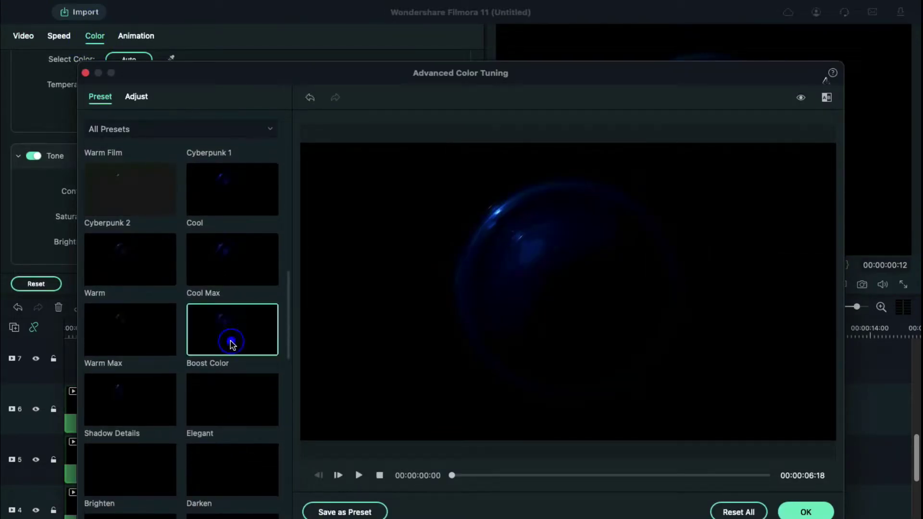
pyautogui.click(792, 513)
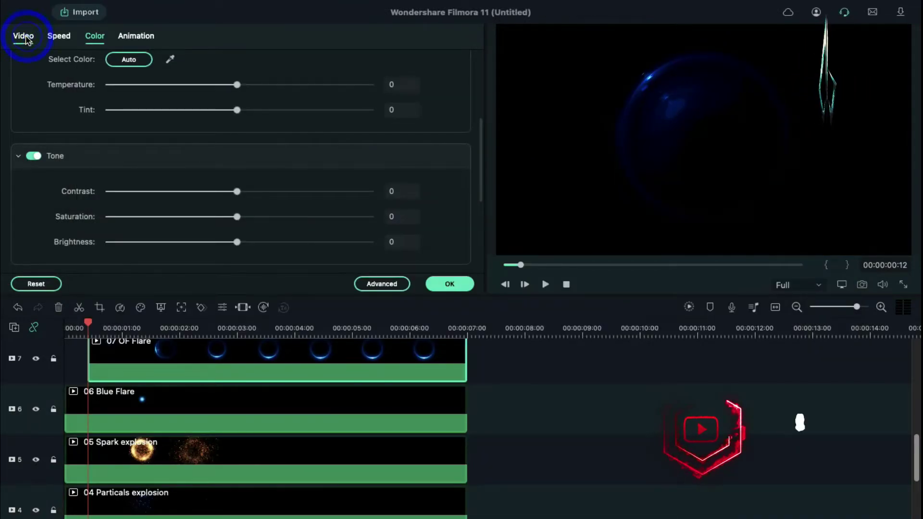
# - Set the OF Flare's blending mode to Screen
pyautogui.click(23, 36)
pyautogui.scroll(-2, 233, 231)
pyautogui.scroll(-1, 233, 231)
pyautogui.click(233, 225)
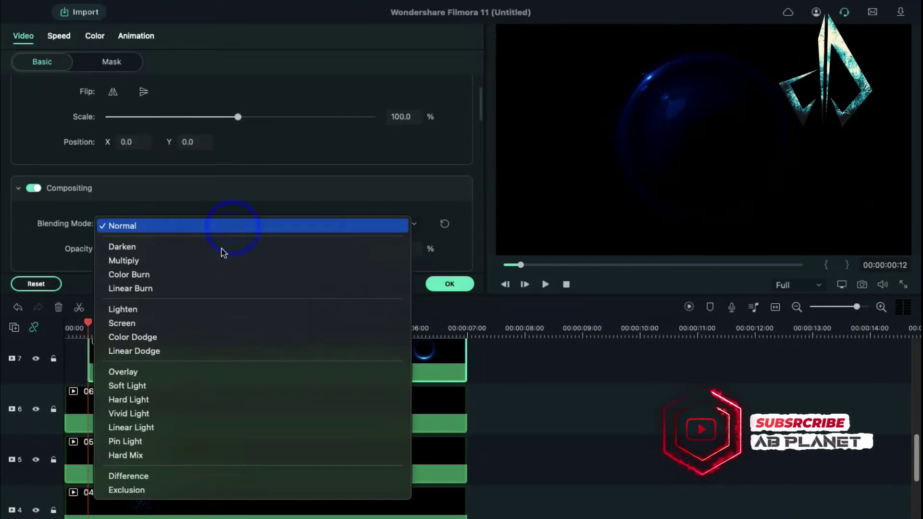
pyautogui.click(216, 323)
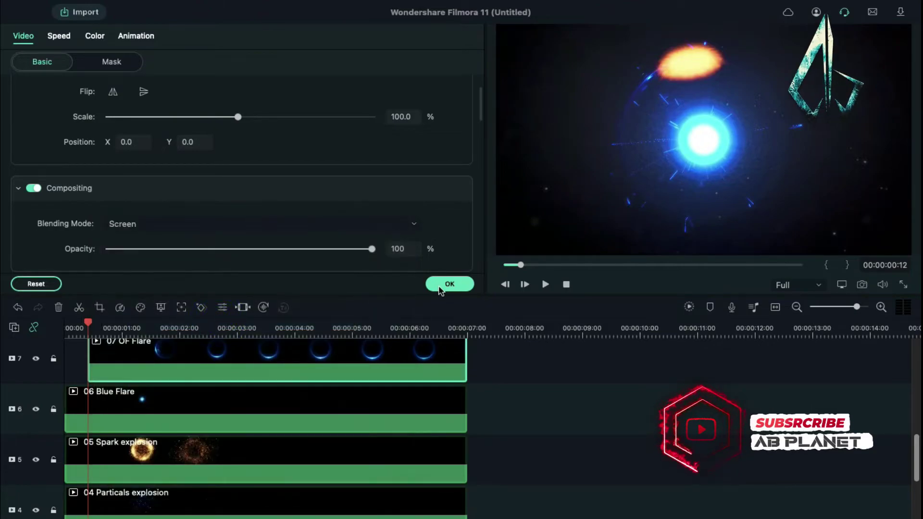
pyautogui.click(450, 284)
# - Add 08 Top Flare on track 8 with Screen blending, plus a seven-second Vignette above it
pyautogui.moveTo(310, 267); pyautogui.dragTo(67, 364)
pyautogui.click(183, 351)
pyautogui.doubleClick(182, 351)
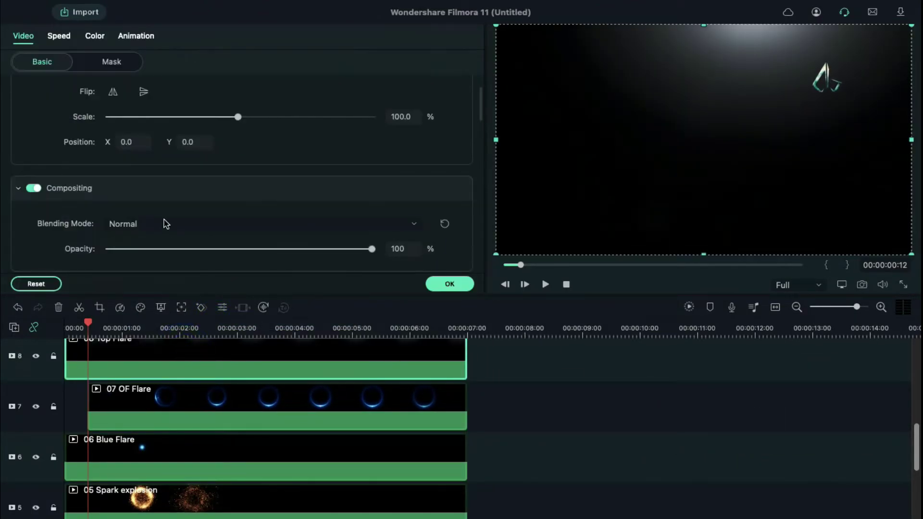
pyautogui.click(166, 223)
pyautogui.click(152, 322)
pyautogui.click(449, 284)
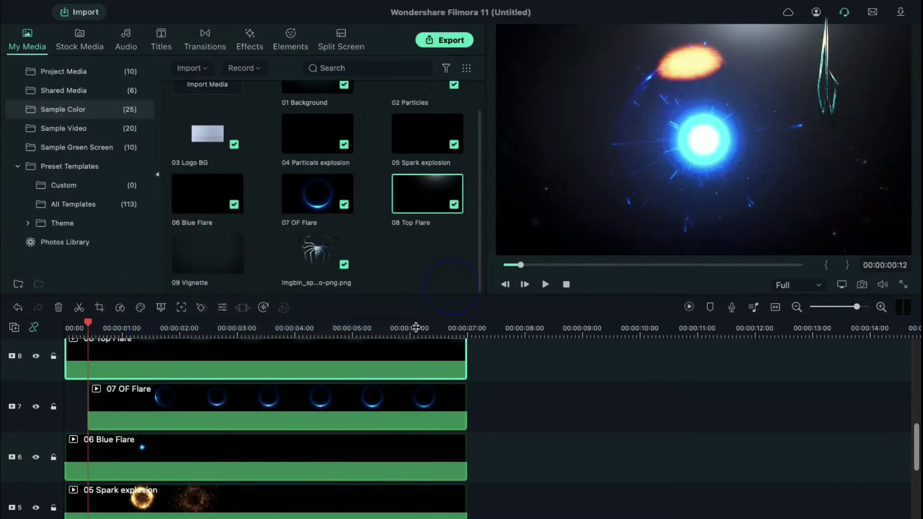
pyautogui.scroll(2, 363, 366)
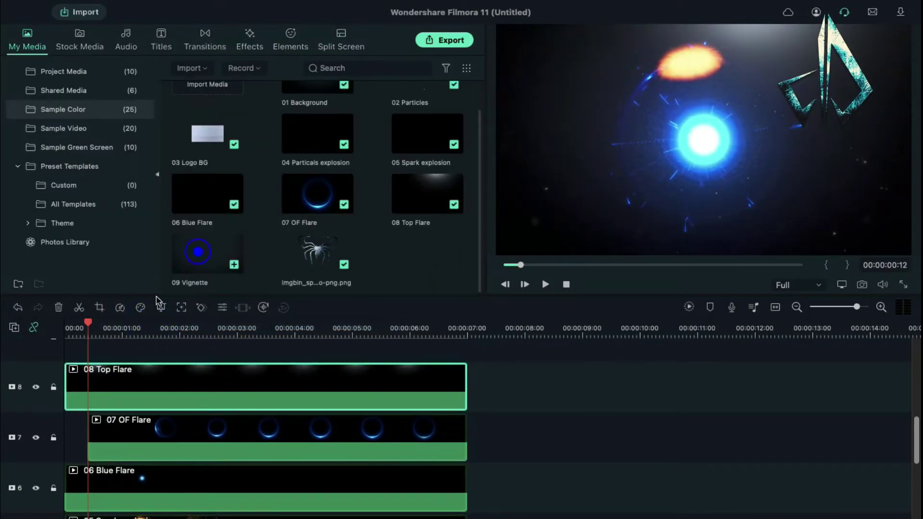
pyautogui.moveTo(203, 253); pyautogui.dragTo(70, 355)
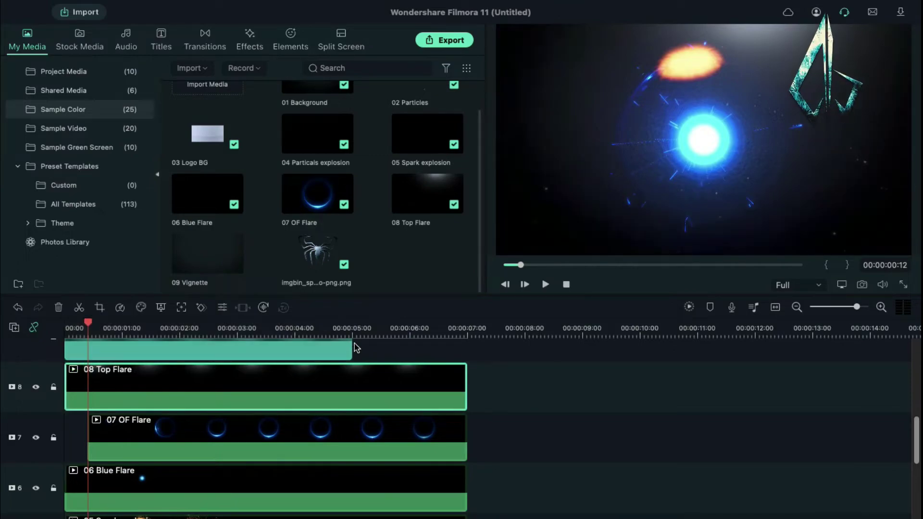
pyautogui.moveTo(351, 343); pyautogui.dragTo(461, 351)
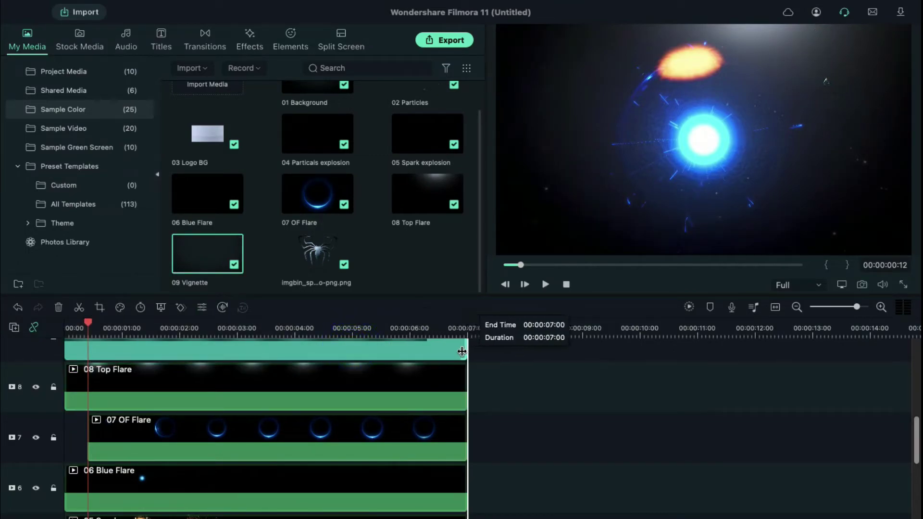
pyautogui.scroll(-2, 430, 403)
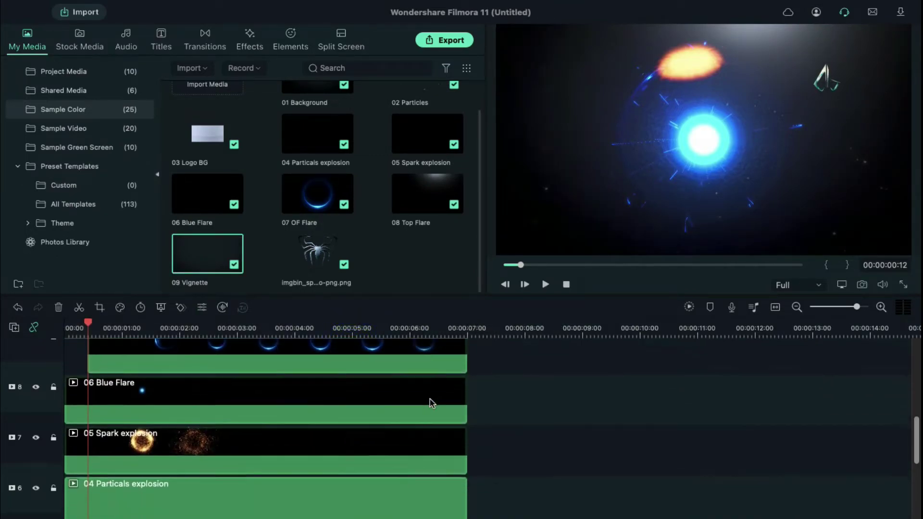
pyautogui.scroll(-1, 429, 403)
pyautogui.scroll(-2, 430, 403)
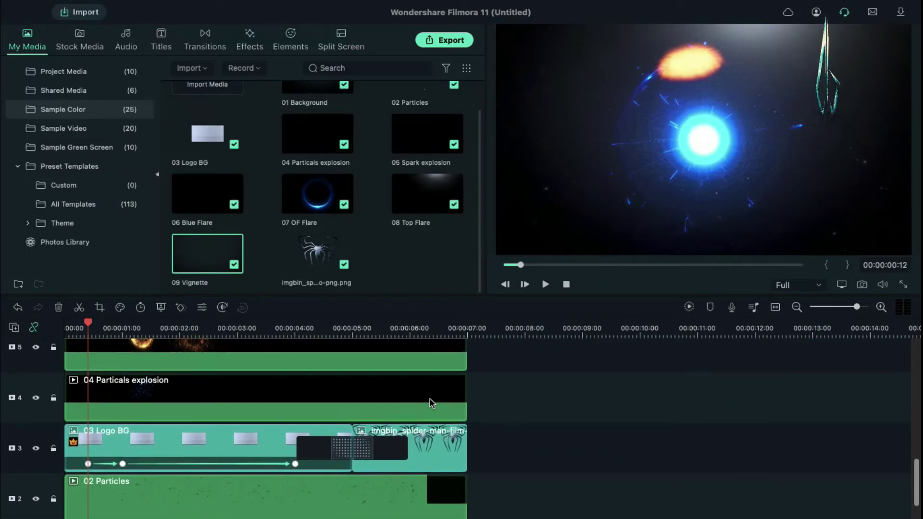
# - Render the timeline preview and play back the layered spider logo intro
pyautogui.click(691, 307)
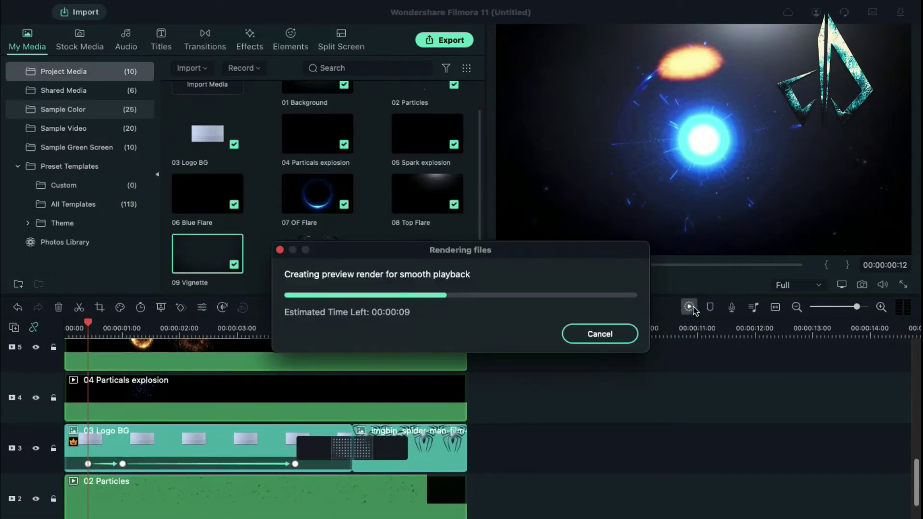
pyautogui.click(567, 285)
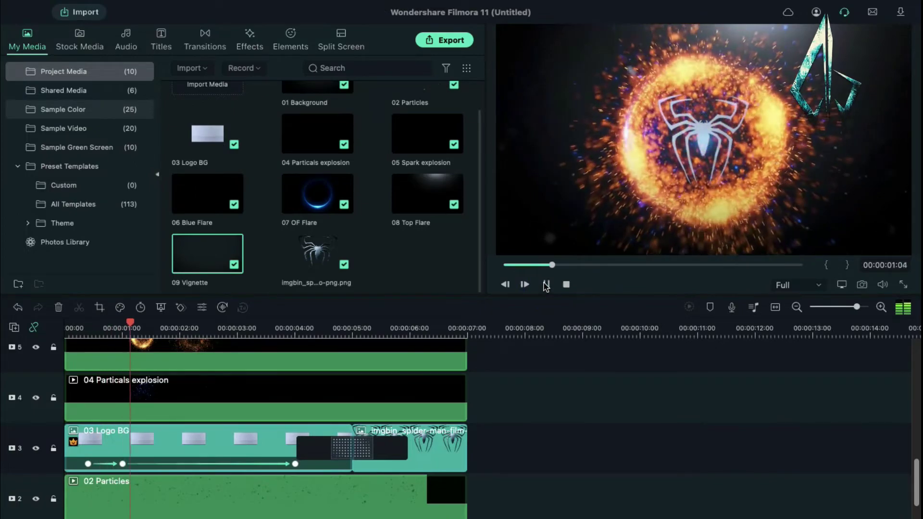